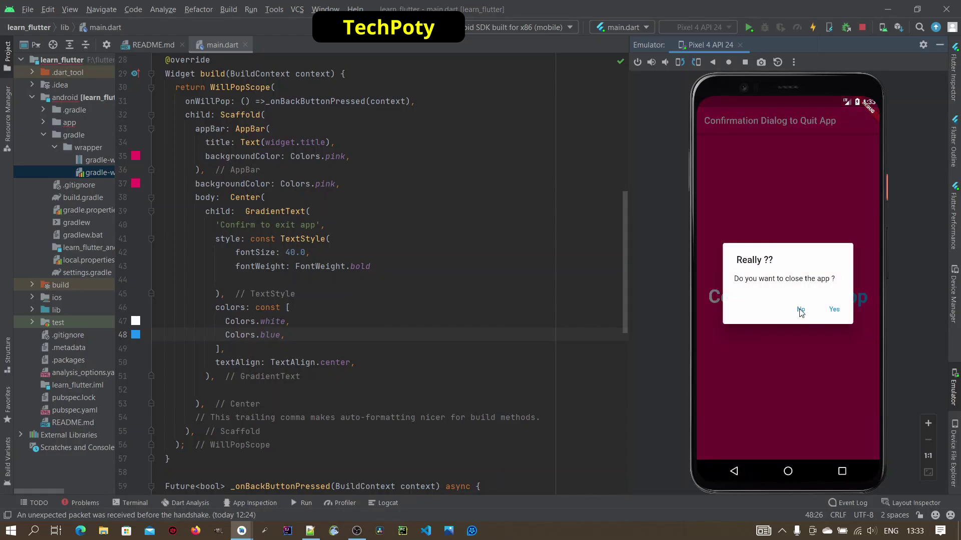
In the emulator, decline with No, dismiss by tapping outside, then confirm Yes to exit
left_click(801, 310)
left_click(734, 472)
left_click(755, 163)
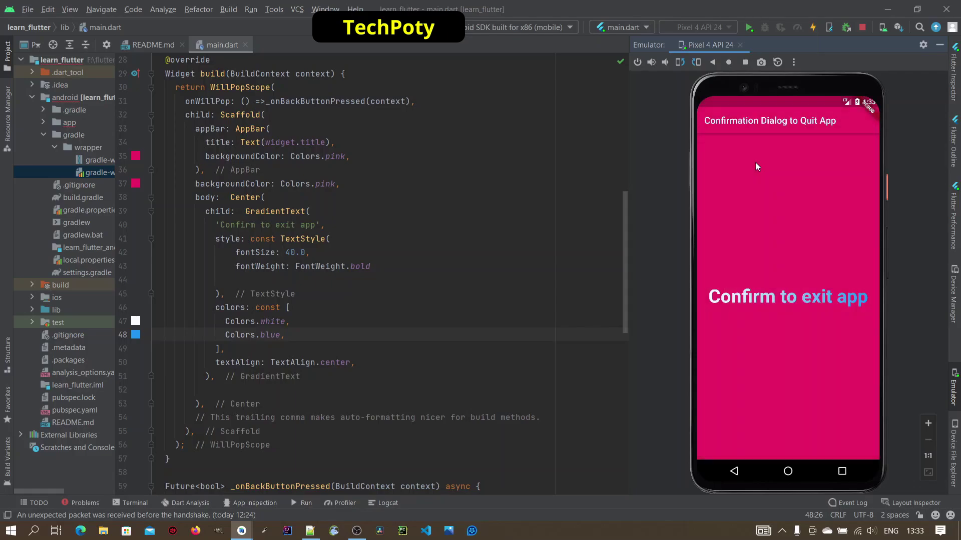
left_click(734, 472)
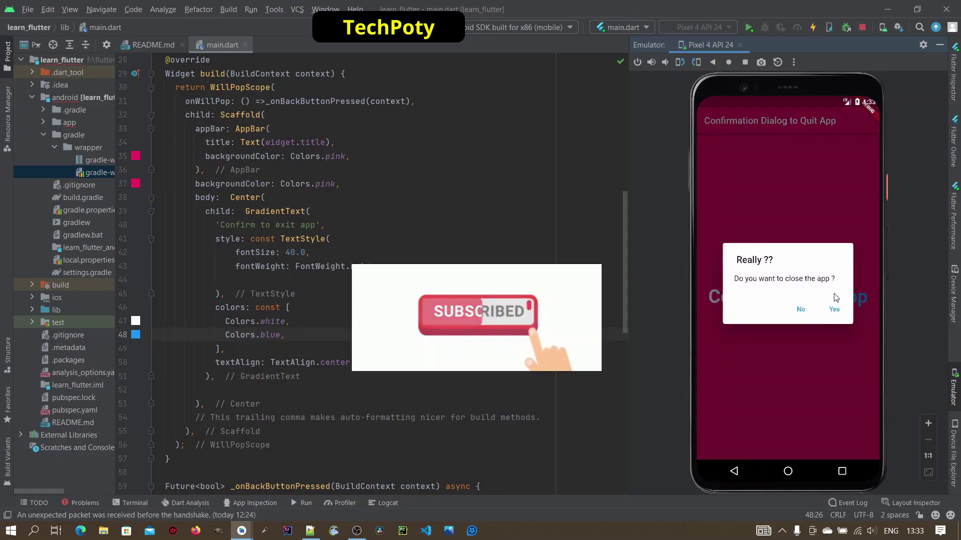
left_click(834, 310)
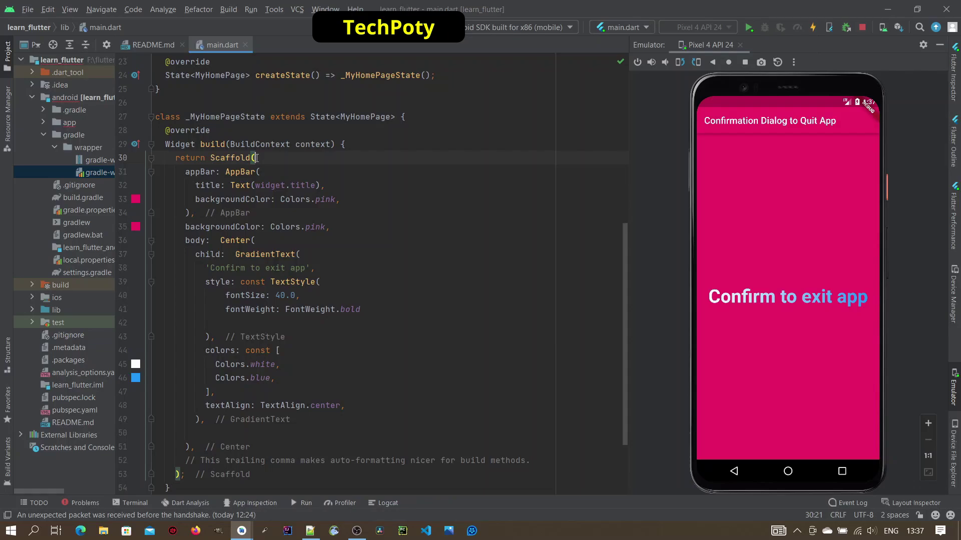
Cut the returned Scaffold block out of the build method
left_click_drag(180, 474, 210, 158)
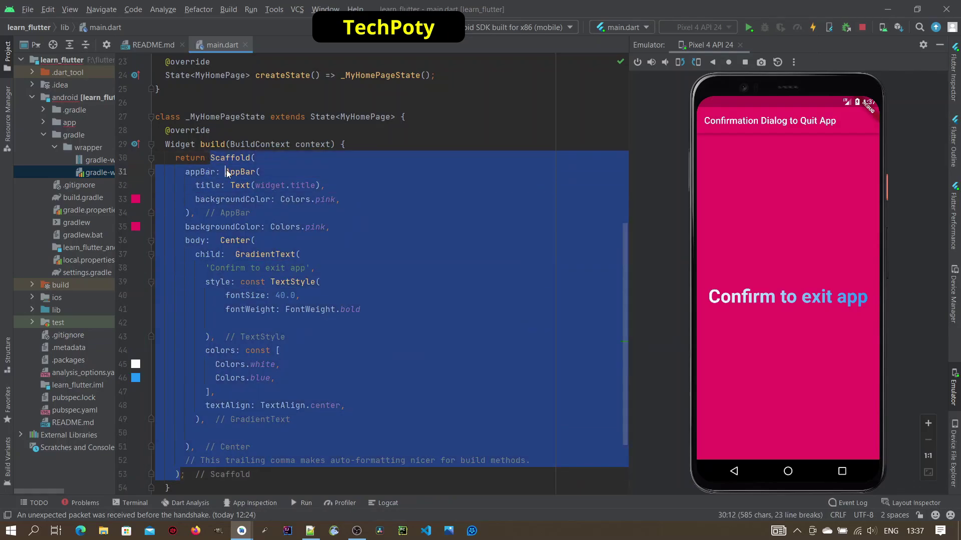
right_click(225, 172)
left_click(256, 196)
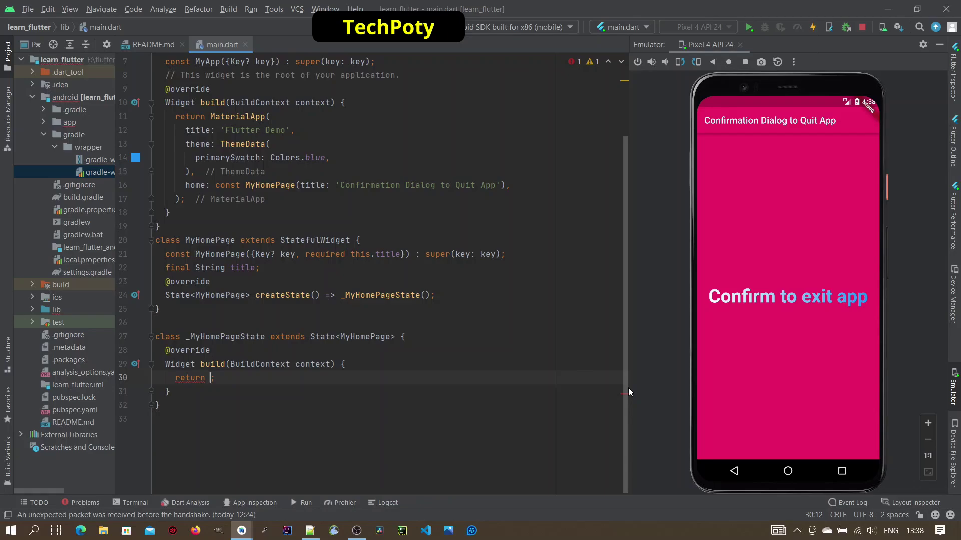
type("WillPopScope(")
Insert return WillPopScope and paste the Scaffold in as its child
key("Return")
type("child: ,")
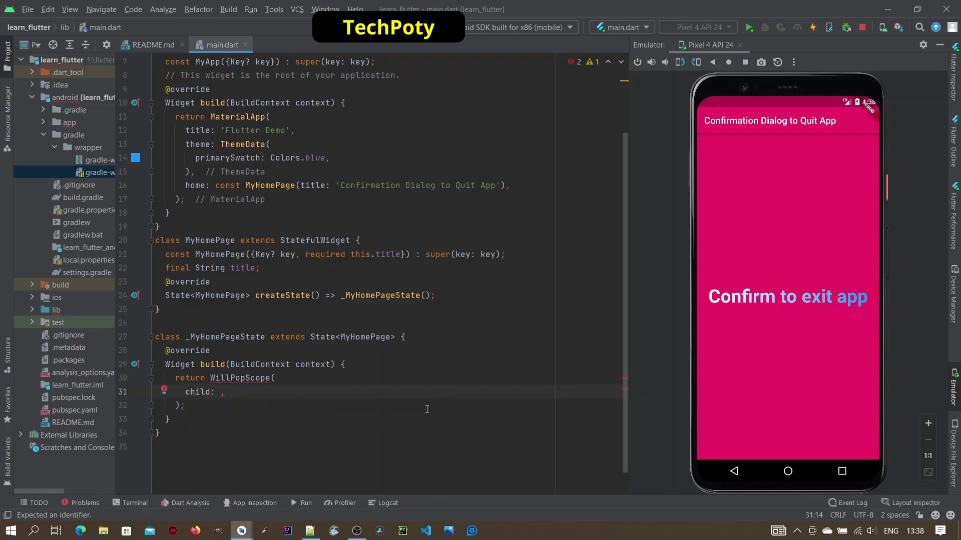
right_click(223, 391)
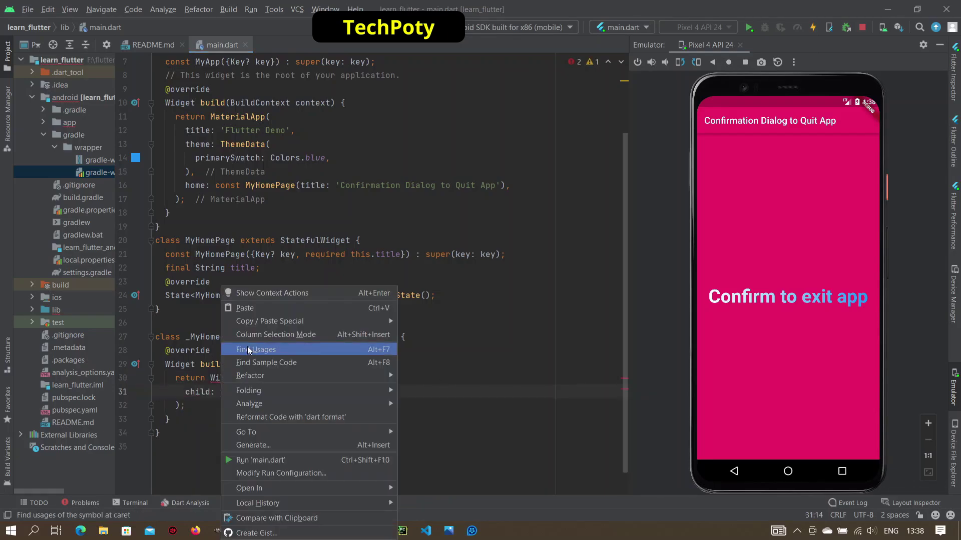
left_click(249, 309)
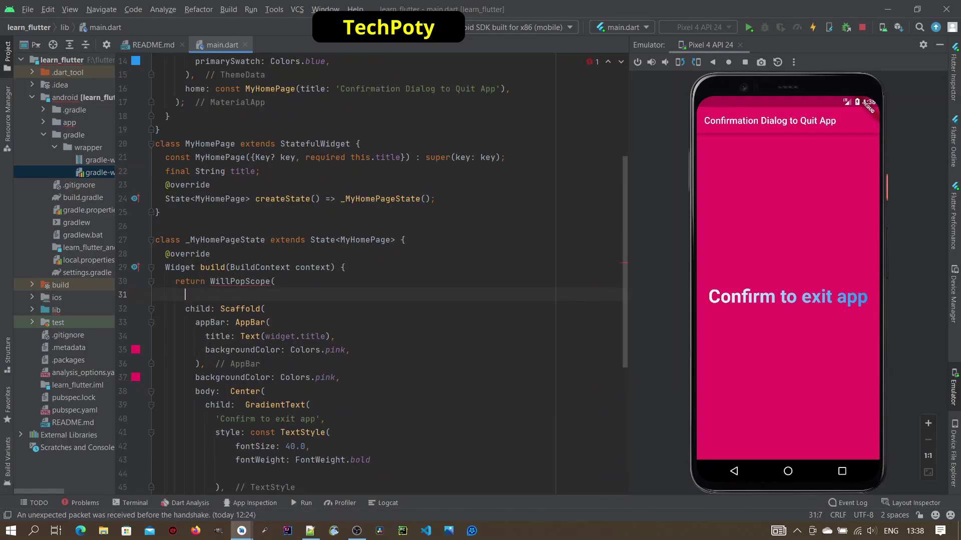
type("onWillPop: ()")
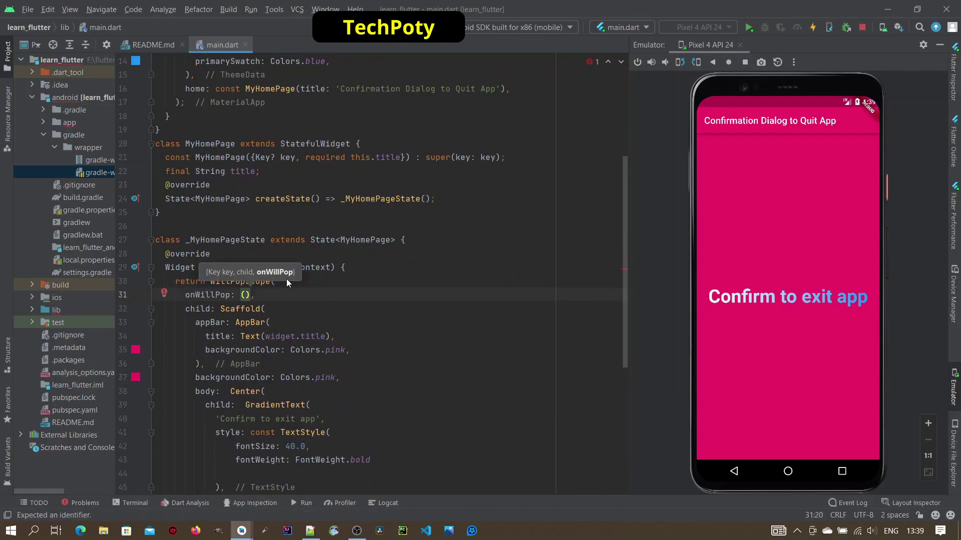
type(" =>")
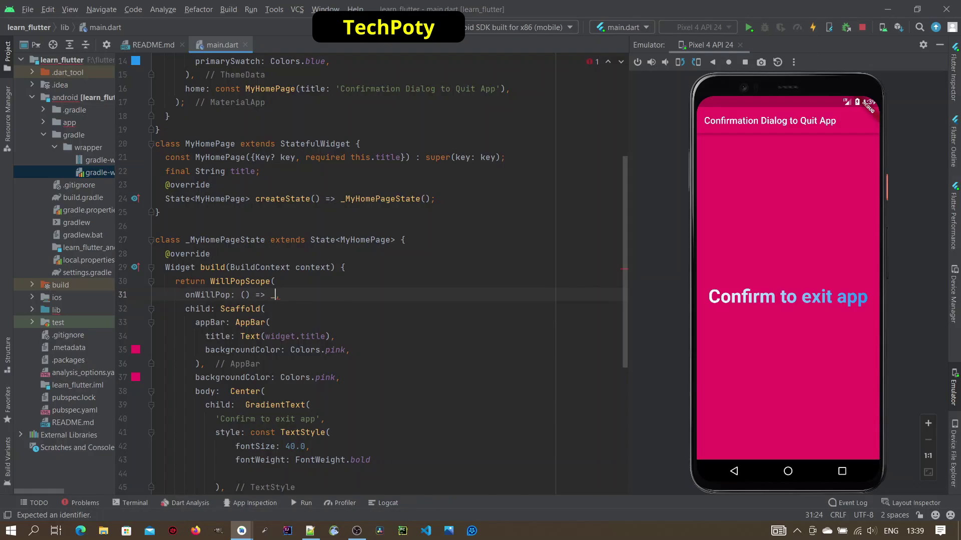
type(" _onBackButtonPressed()")
type("con")
Quick-fix-create _onBackButtonPressed(BuildContext context) as a Future<bool> async method
key("Return")
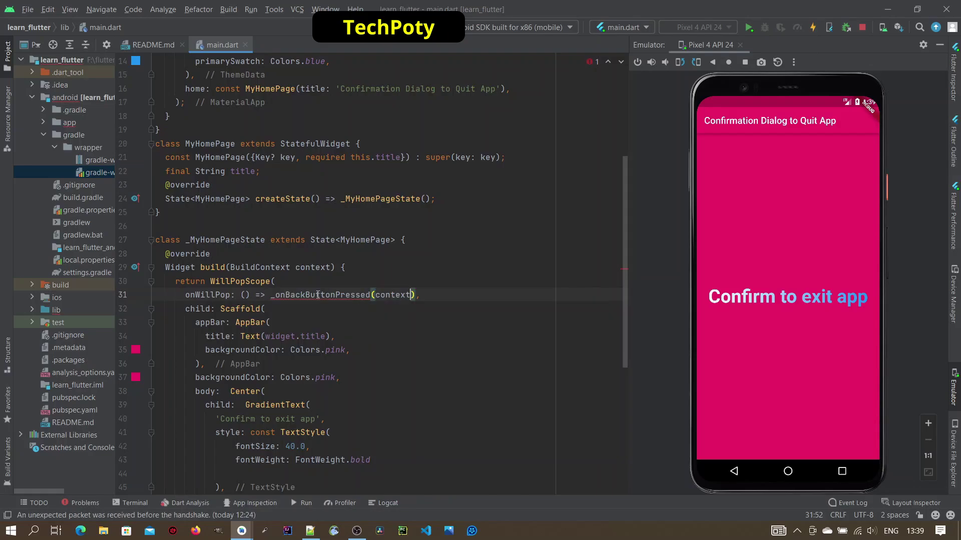
left_click(532, 364)
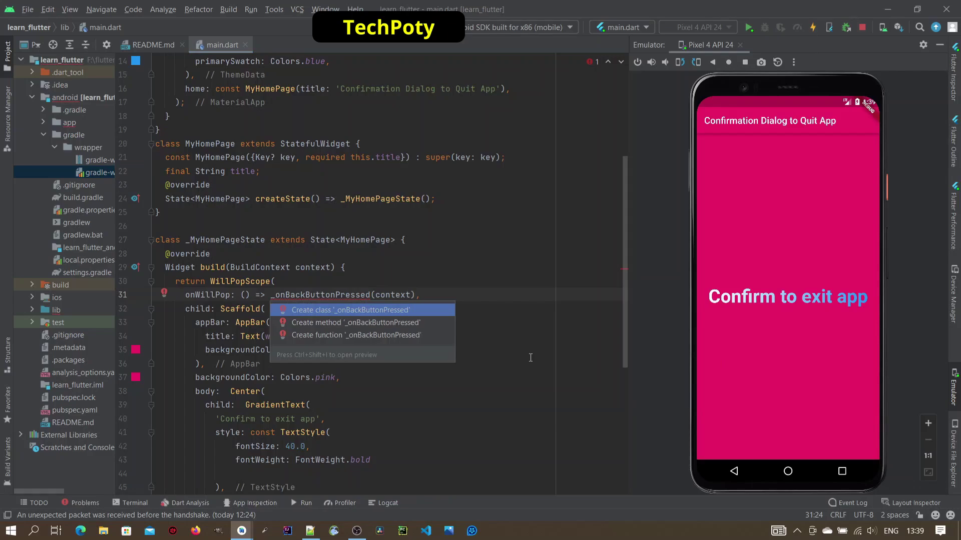
key("Down")
key("Down")
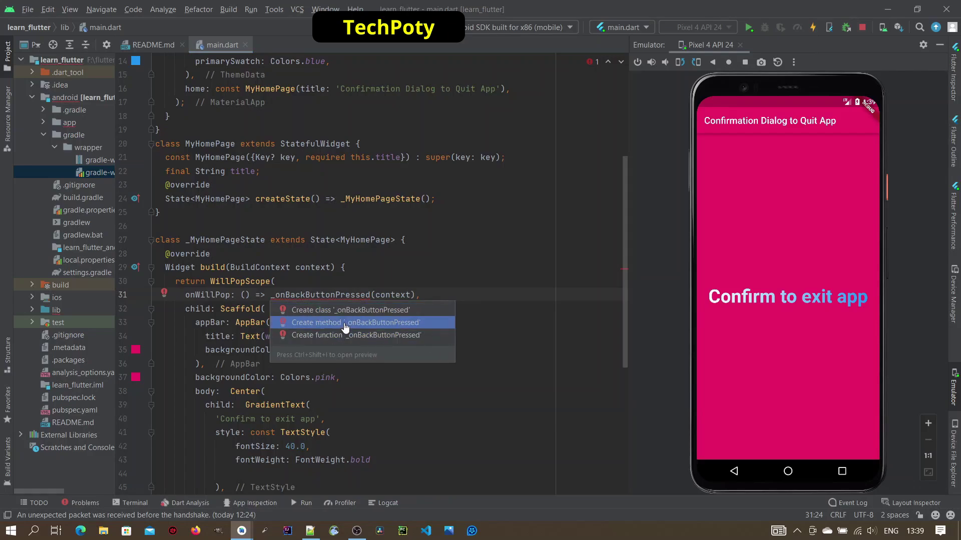
left_click(344, 322)
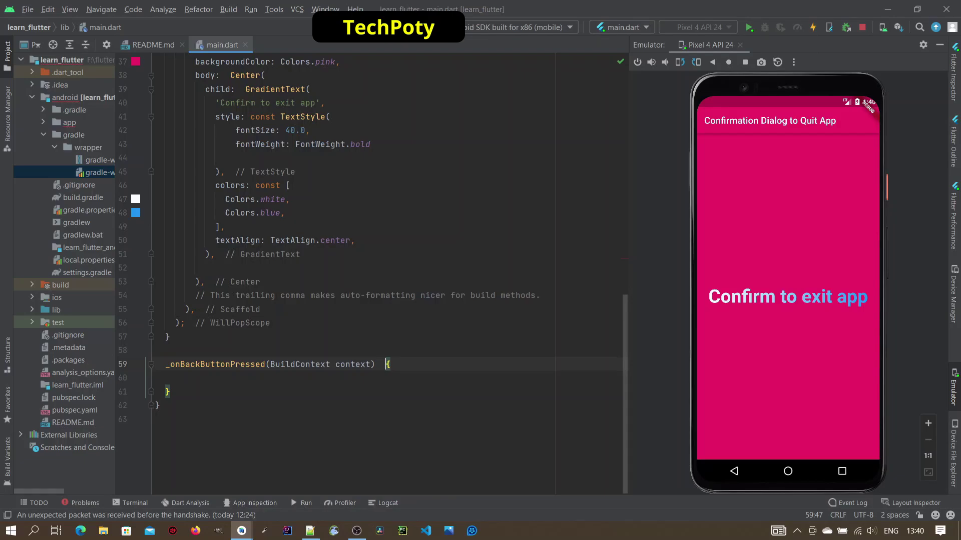
type("as")
key("Return")
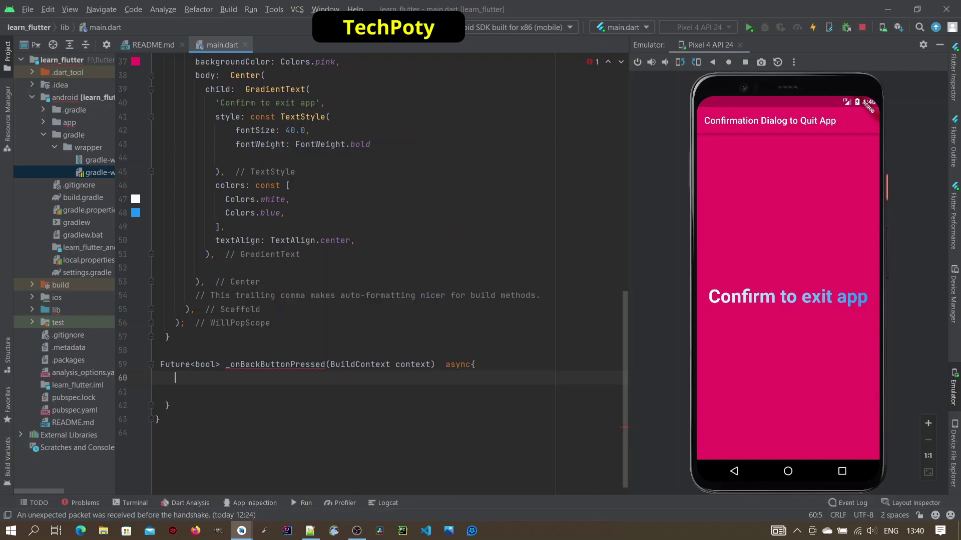
type("bool exitApp = ")
type("await showDialog(")
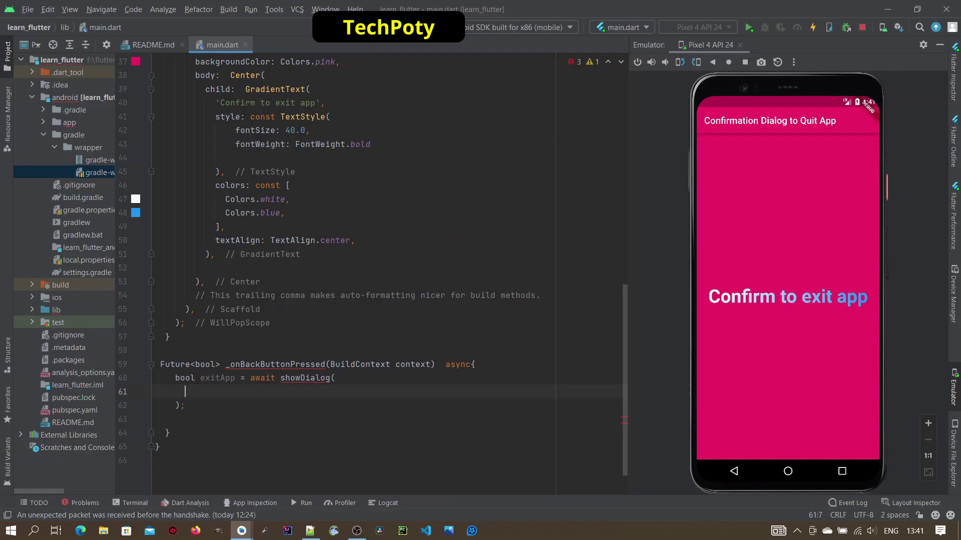
Await showDialog with context and a builder returning the 'Really ??' AlertDialog
key("Return")
type("context: c")
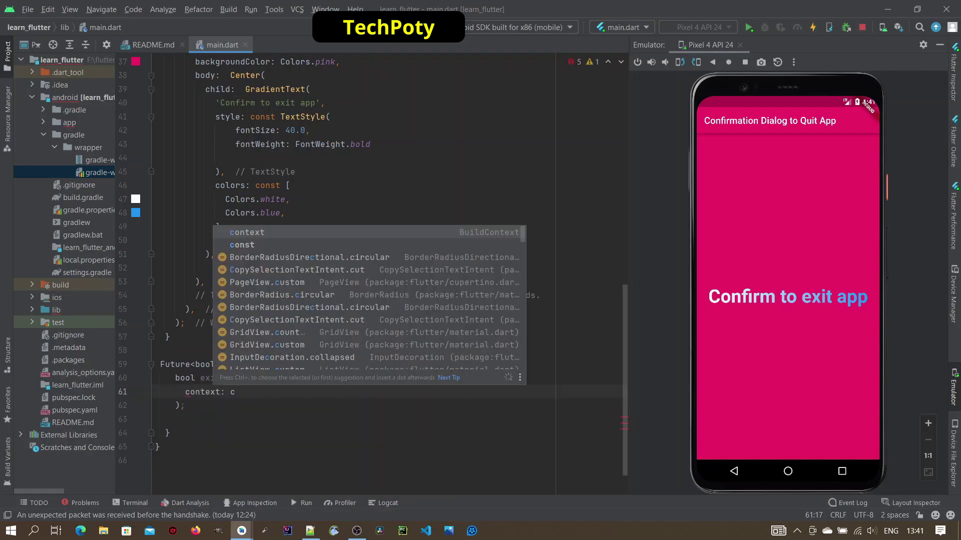
type("ontext,")
key("Return")
type("builder: (")
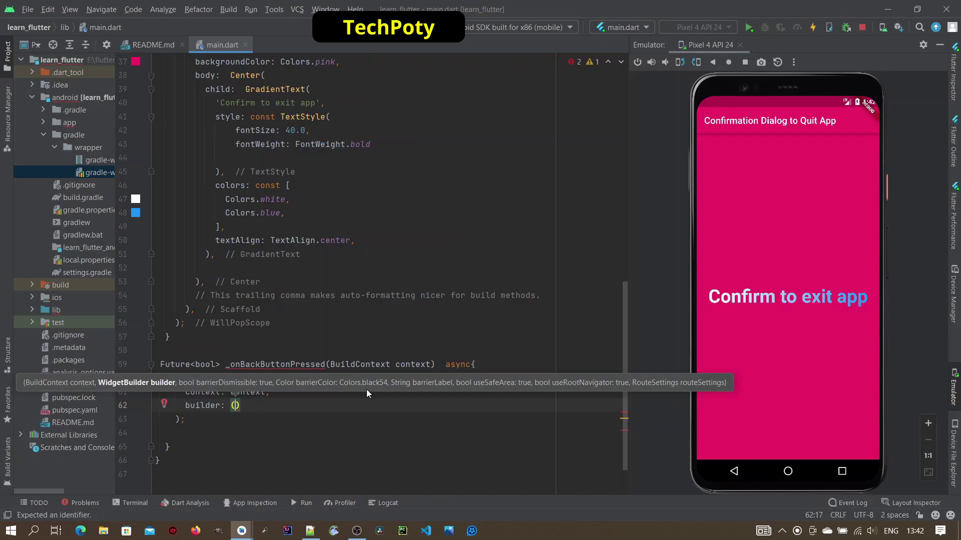
type("BuildContext context){")
key("Return")
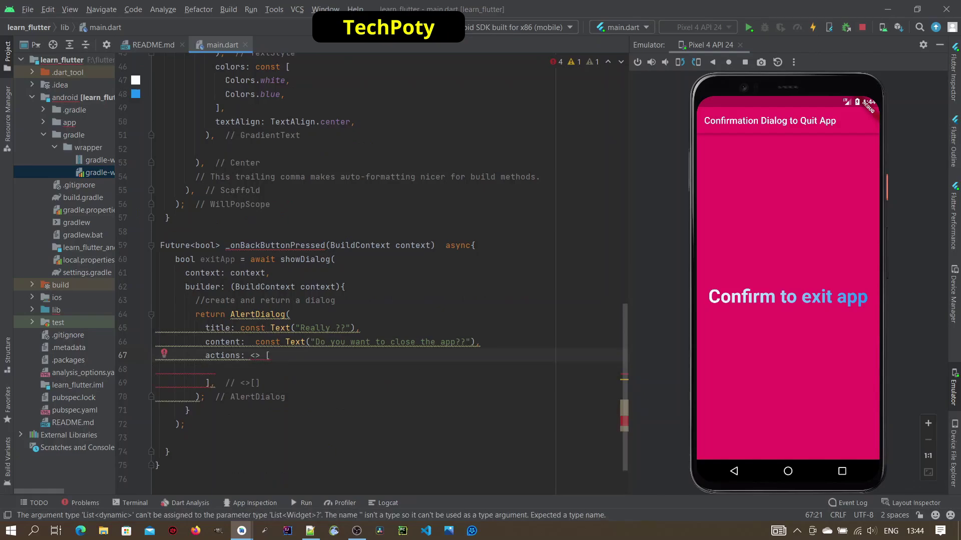
type("//a no btn TextBu")
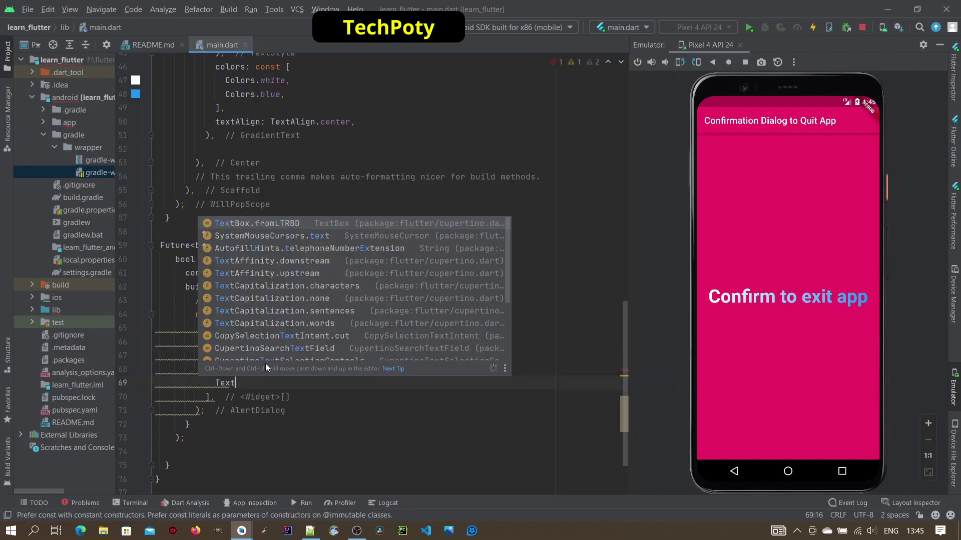
Add a 'No' TextButton whose onPressed calls Navigator.of(context).pop()
key("Return")
key("Return")
type("child: const Text(\"No\"),")
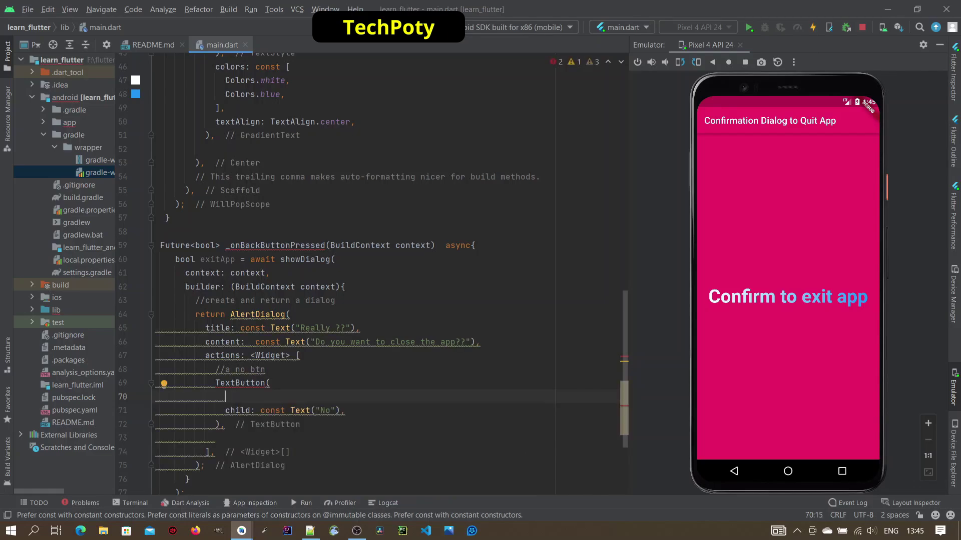
type("onPressed: ,")
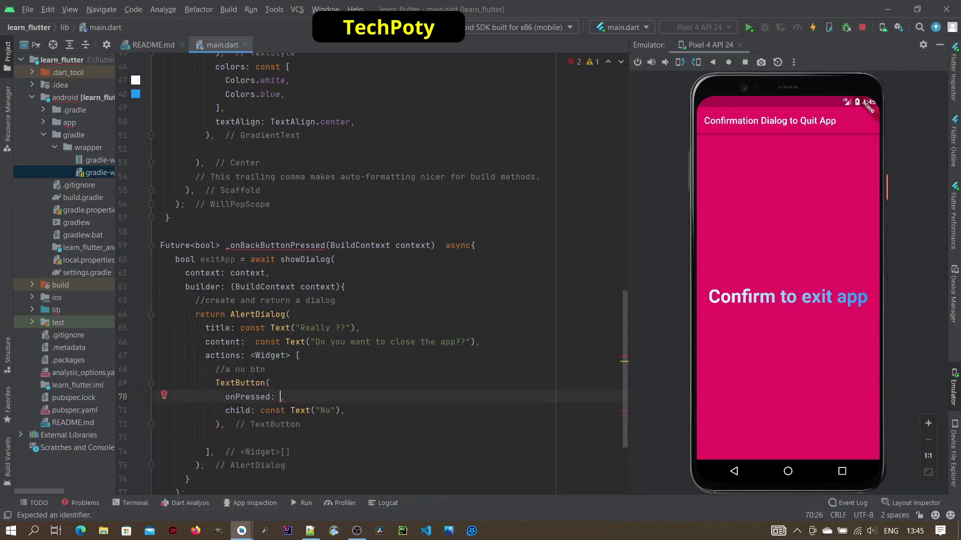
type("(){")
key("Return")
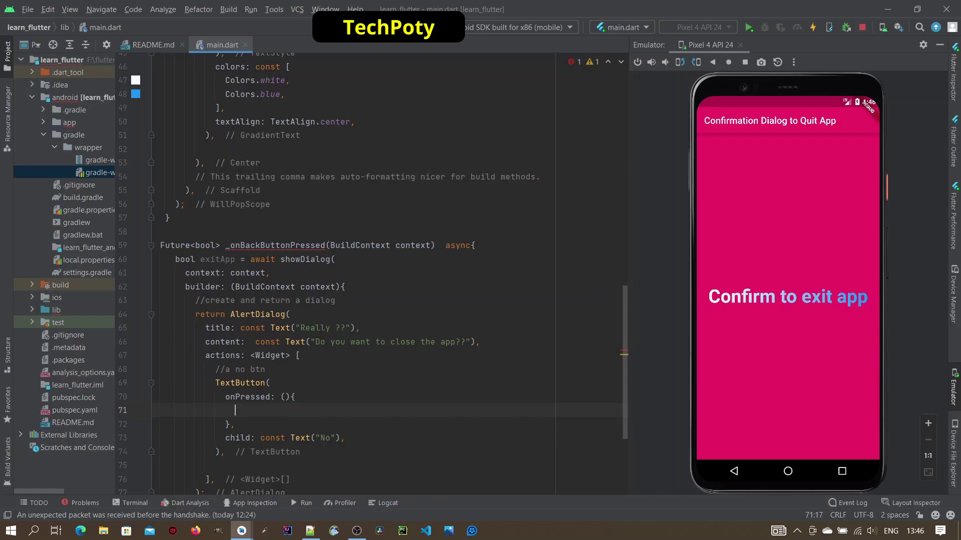
type("Navigator.of(context).pop(false);")
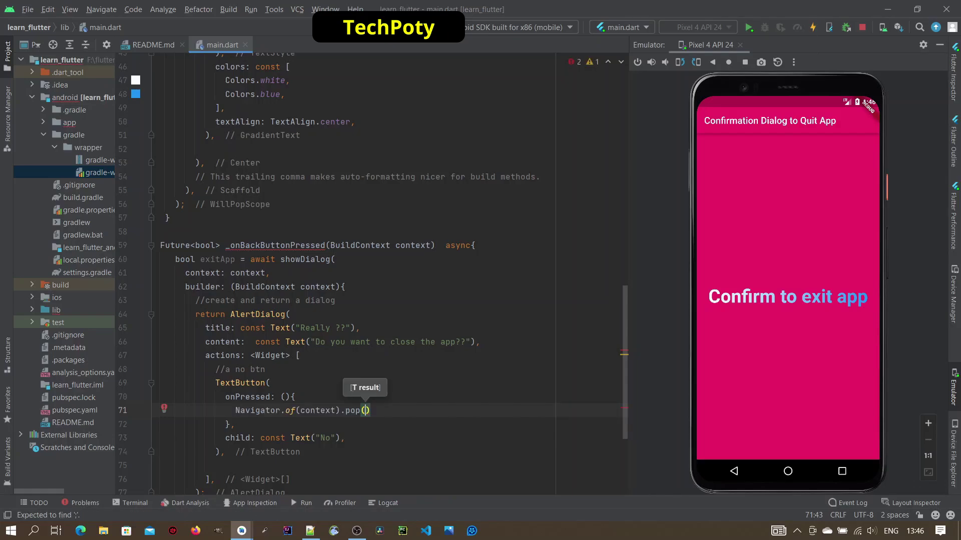
Duplicate the No TextButton block directly below the original
left_click_drag(215, 288, 300, 356)
right_click(245, 321)
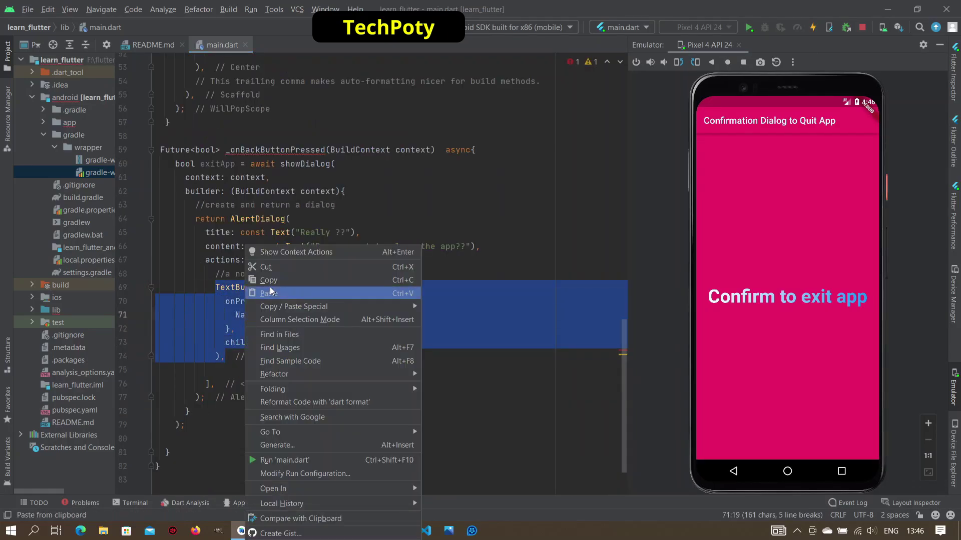
left_click(273, 280)
left_click(302, 356)
key("Return")
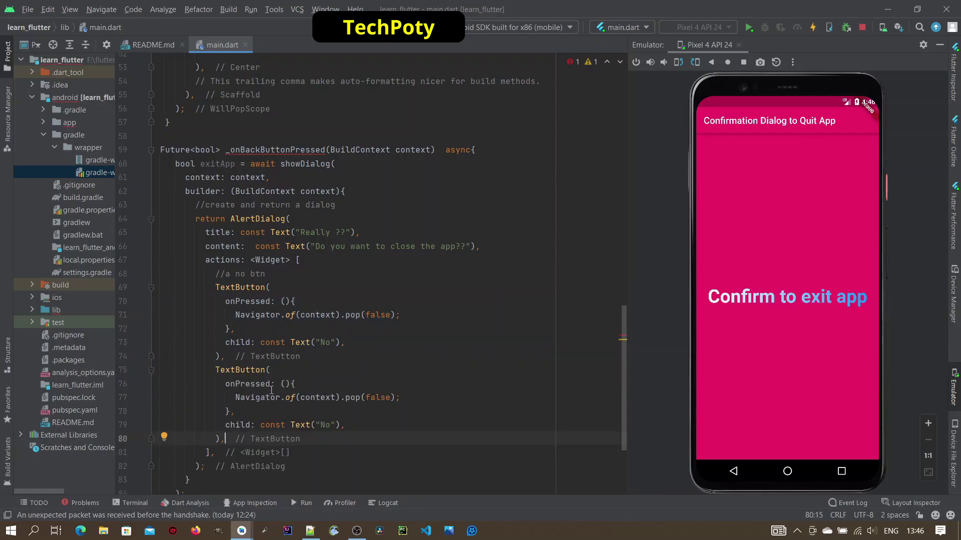
key("ctrl+v")
Change the copy's label to 'Yes' and its pop value to true
double_click(324, 425)
key("BackSpace")
type("Yes")
double_click(378, 397)
type("fa")
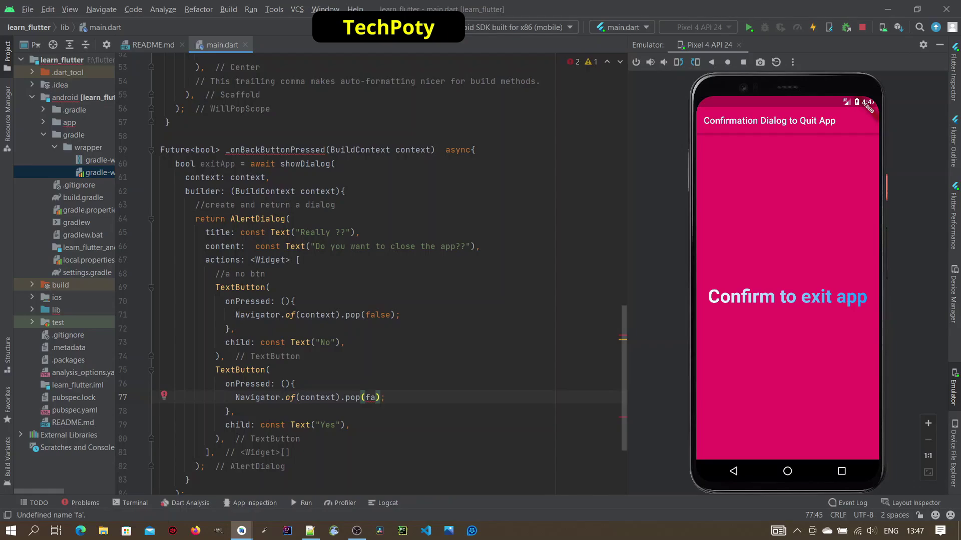
key("BackSpace")
key("BackSpace")
type("true")
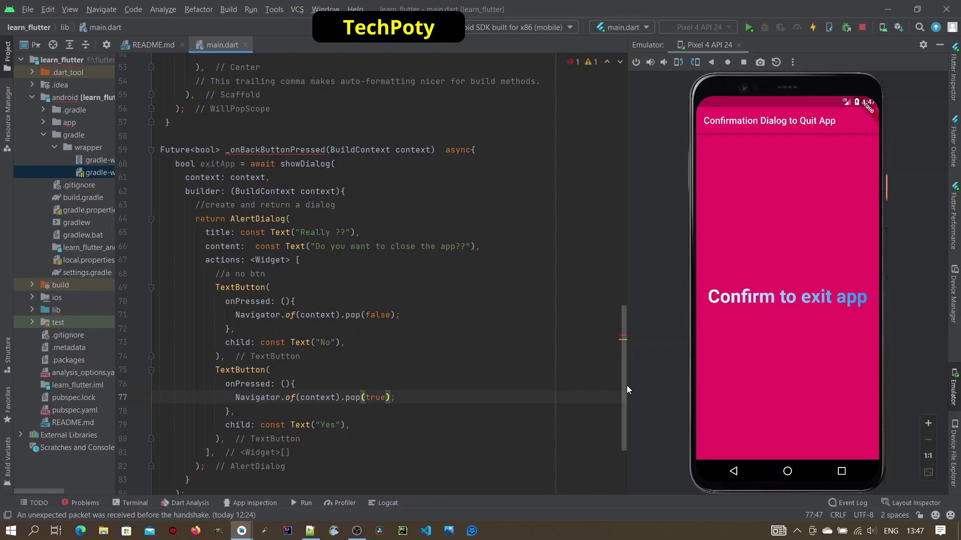
scroll(627, 385, "down", 2)
Declare exitApp as bool? and end the handler with return exitApp ?? false;
left_click(192, 100)
type("?")
left_click(178, 445)
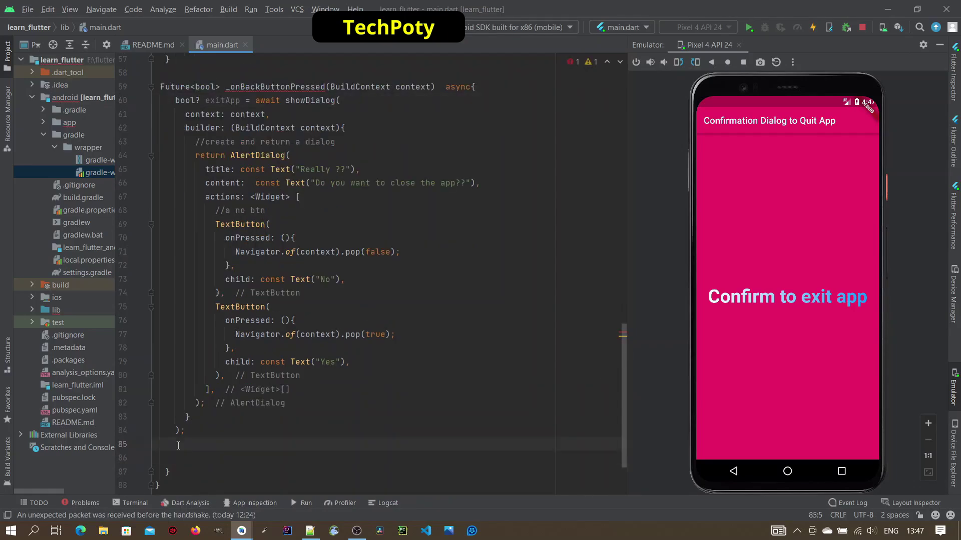
key("Return")
type("return ")
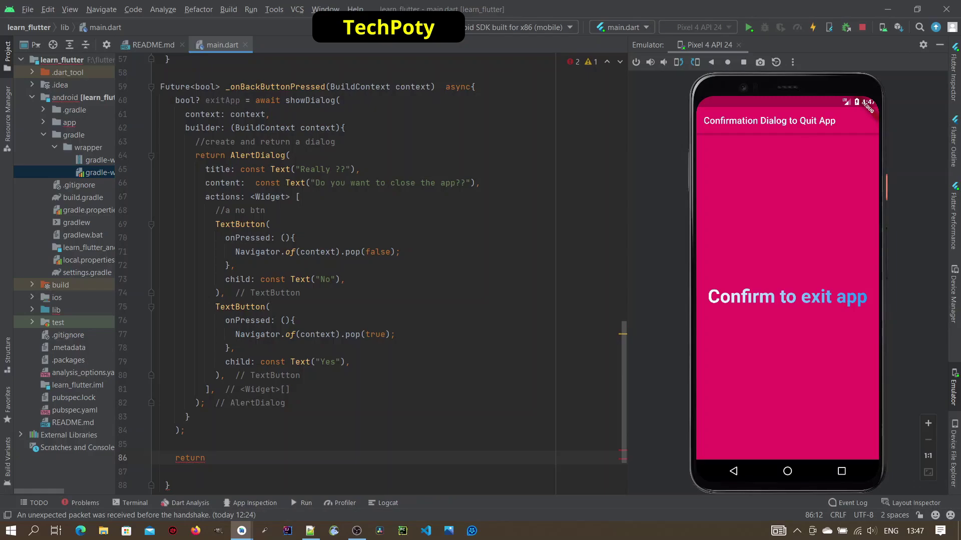
type("ex")
key("Down")
key("Return")
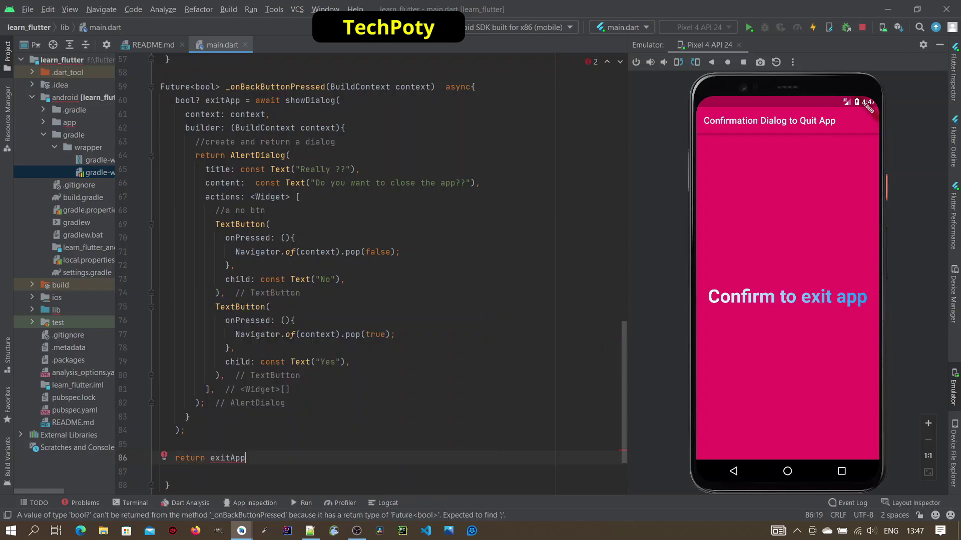
type(" ?? false;")
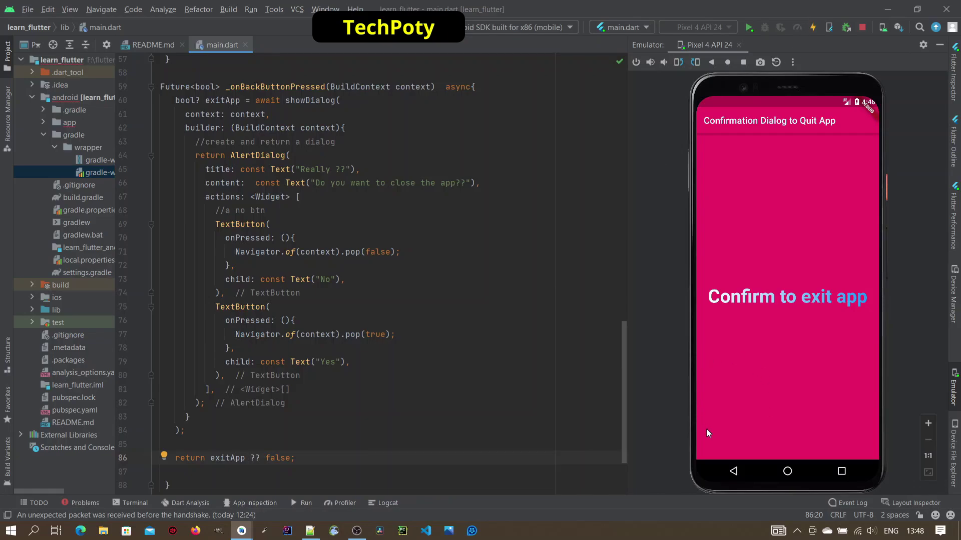
left_click(734, 472)
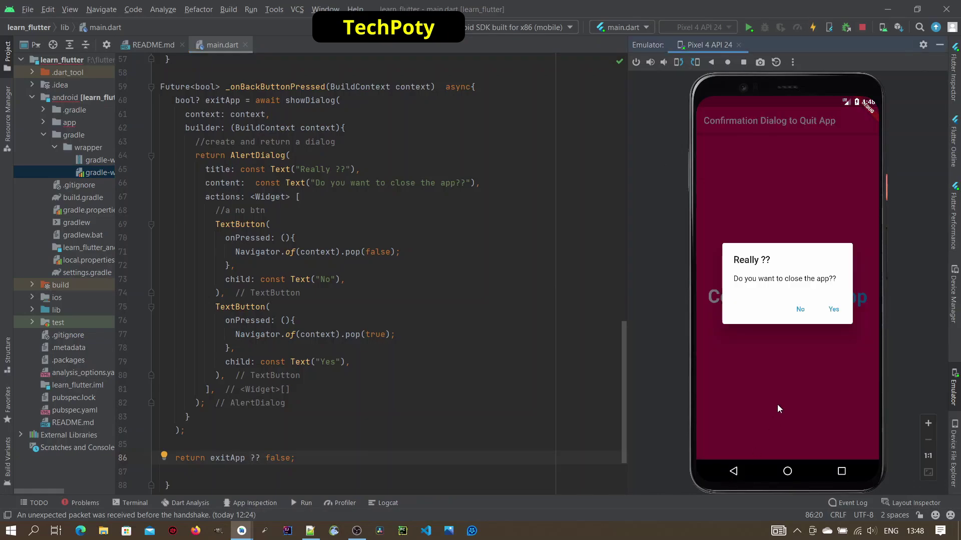
left_click(801, 310)
left_click(733, 472)
left_click(792, 174)
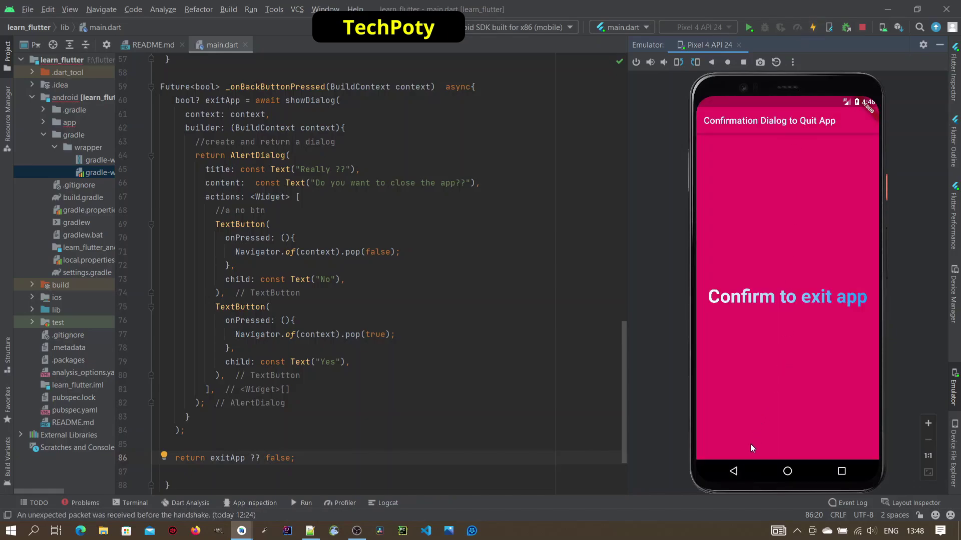